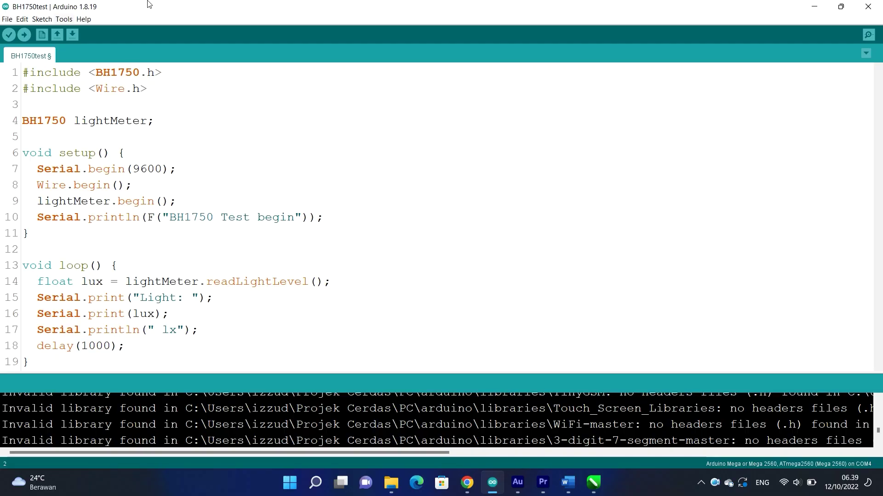
# Check the Tools menu board and port settings for the Arduino Uno on COM15.
pyautogui.click(70, 21)
pyautogui.click(90, 66)
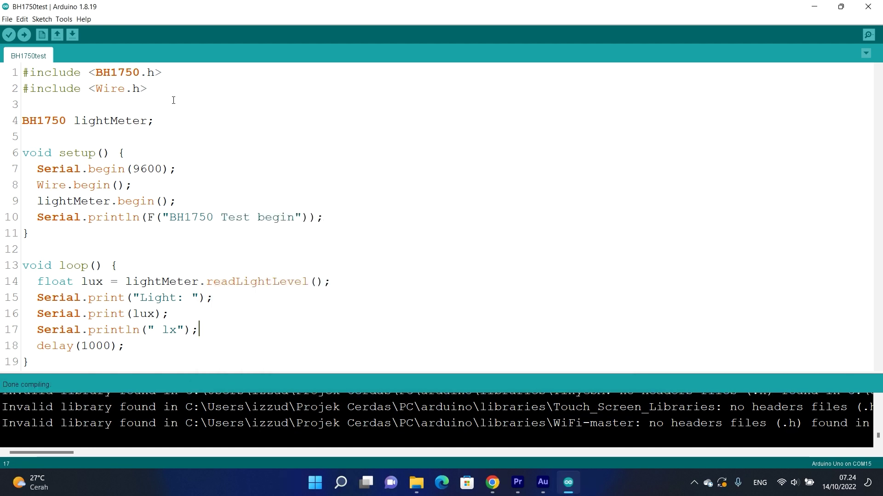
pyautogui.moveTo(171, 89); pyautogui.dragTo(2, 43)
pyautogui.click(151, 87)
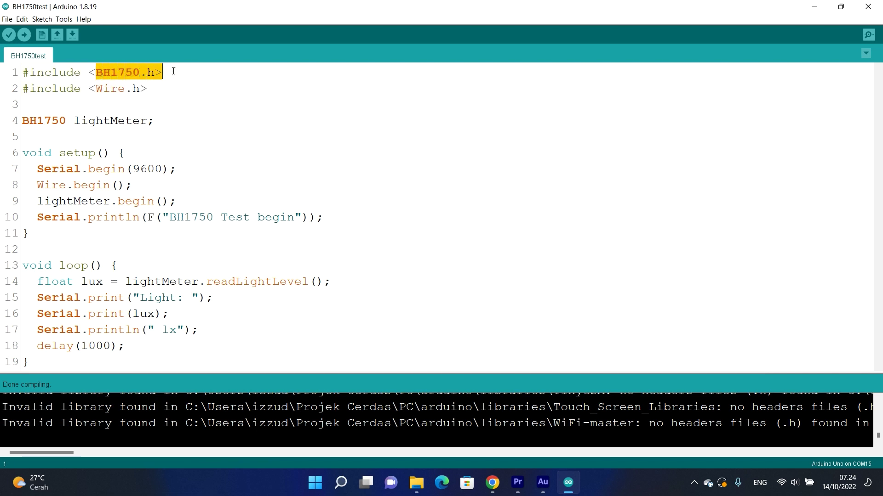
pyautogui.moveTo(154, 88); pyautogui.dragTo(112, 88)
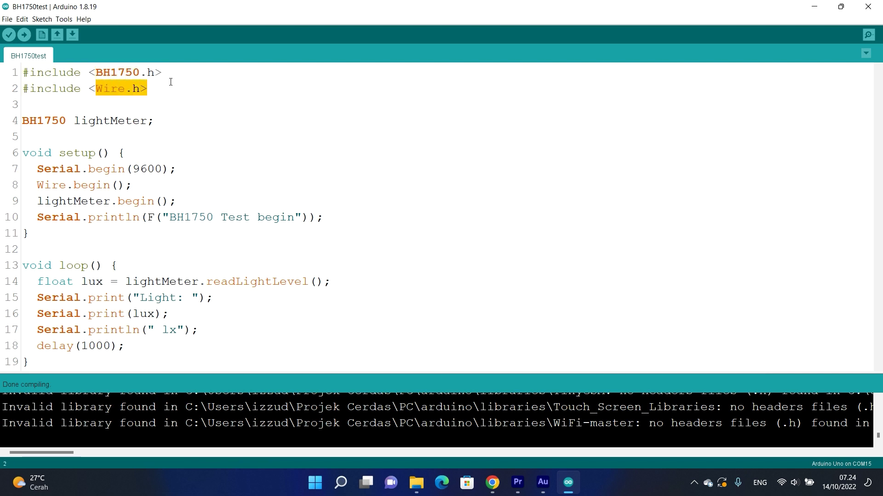
pyautogui.click(157, 89)
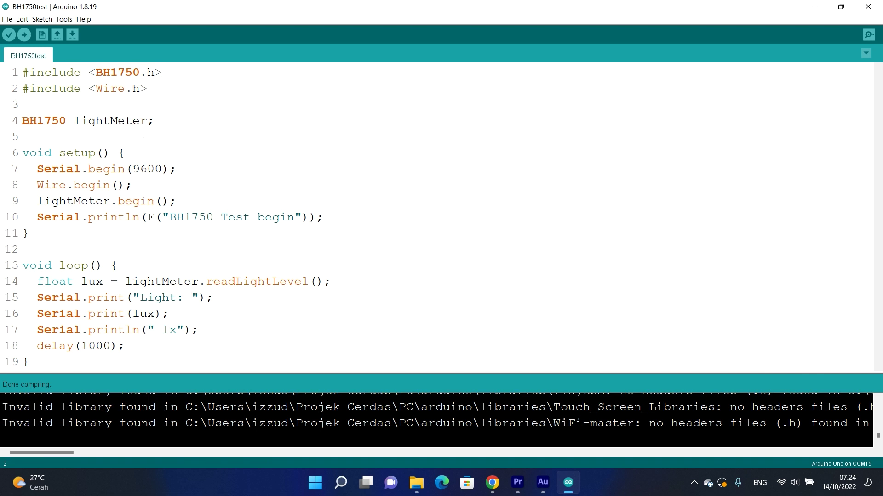
pyautogui.moveTo(162, 121); pyautogui.dragTo(15, 118)
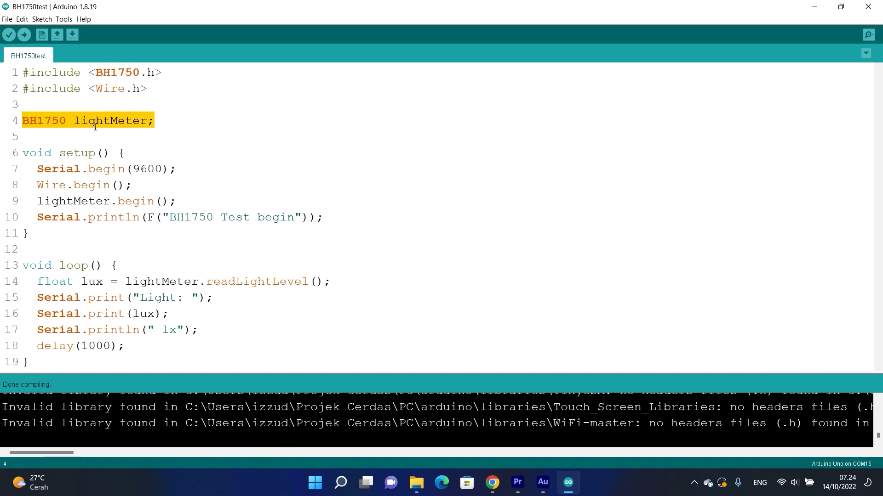
pyautogui.click(157, 141)
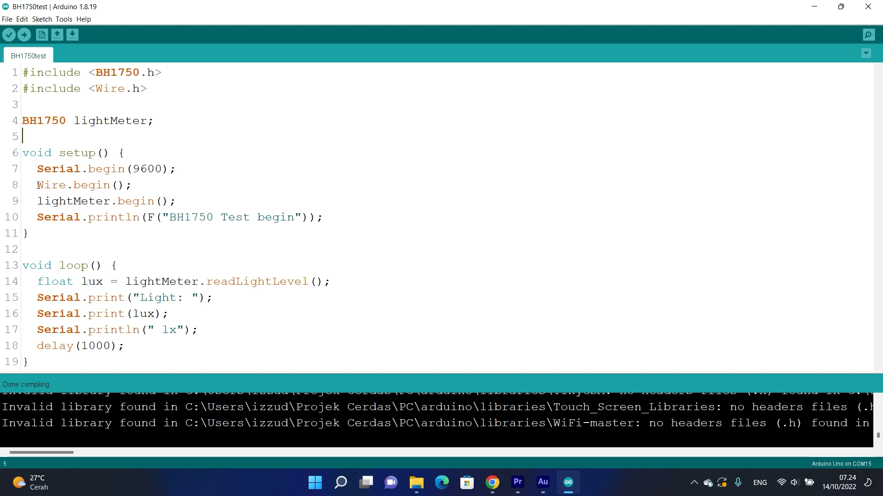
pyautogui.moveTo(37, 184); pyautogui.dragTo(163, 201)
pyautogui.click(199, 189)
pyautogui.moveTo(39, 187); pyautogui.dragTo(127, 187)
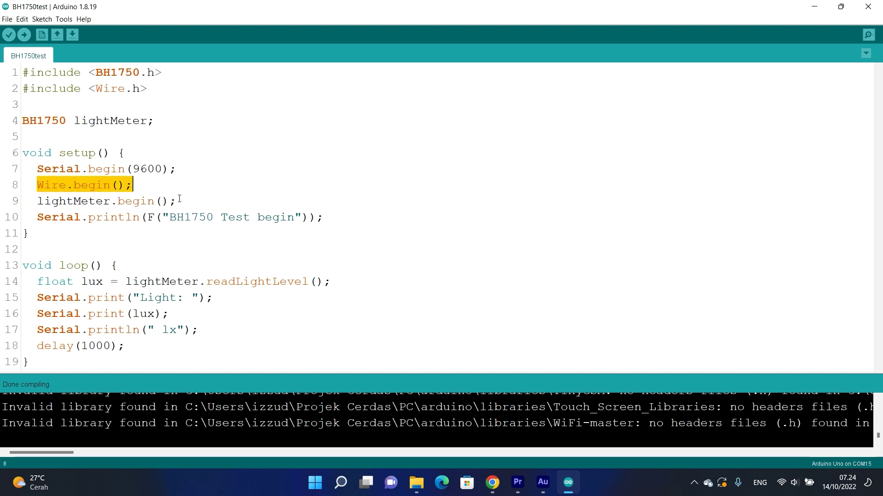
pyautogui.moveTo(179, 200); pyautogui.dragTo(52, 201)
pyautogui.click(95, 196)
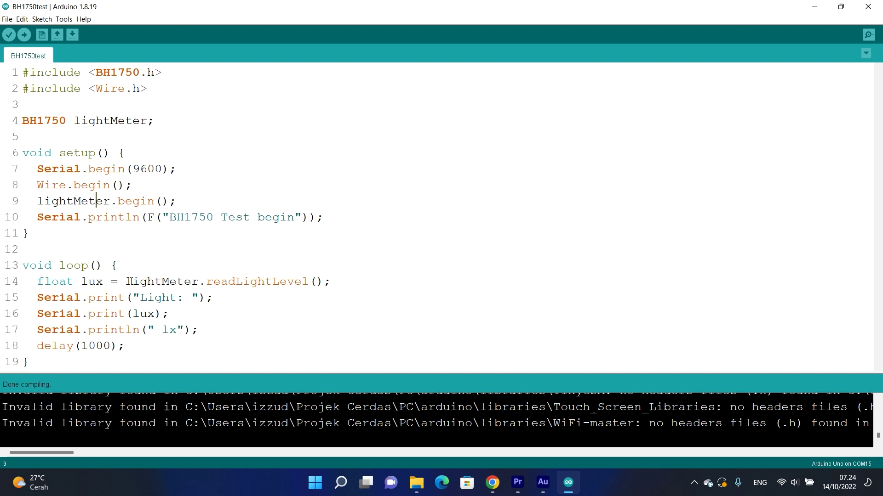
pyautogui.moveTo(125, 281); pyautogui.dragTo(169, 281)
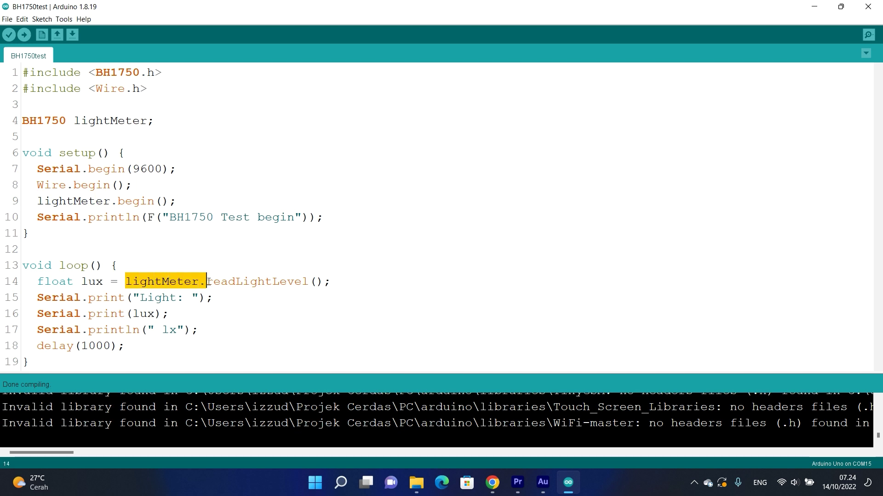
pyautogui.moveTo(223, 282); pyautogui.dragTo(341, 283)
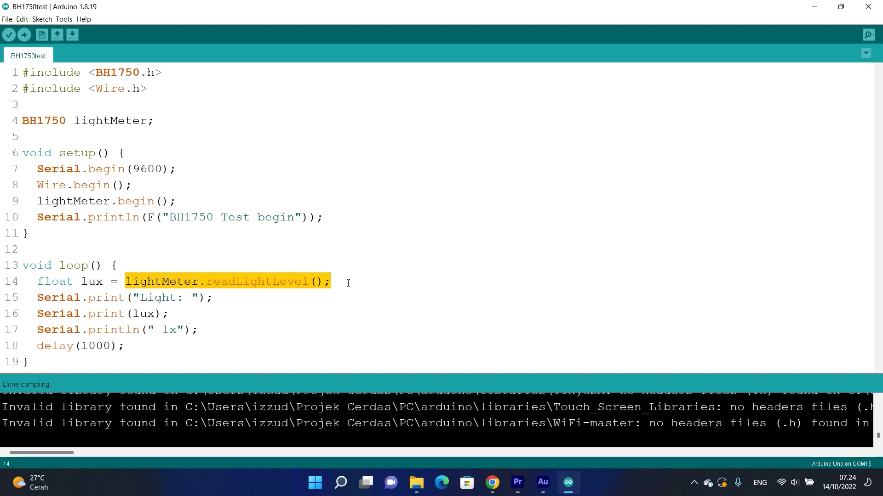
pyautogui.click(347, 283)
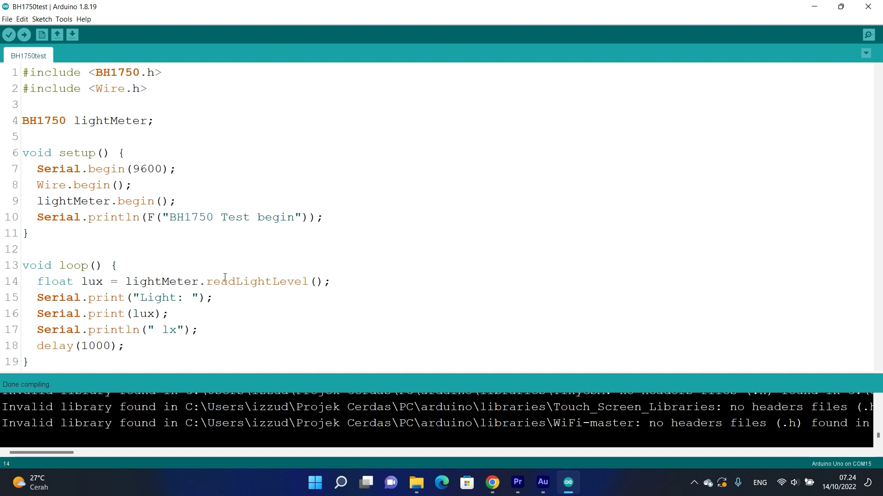
pyautogui.moveTo(36, 280); pyautogui.dragTo(105, 282)
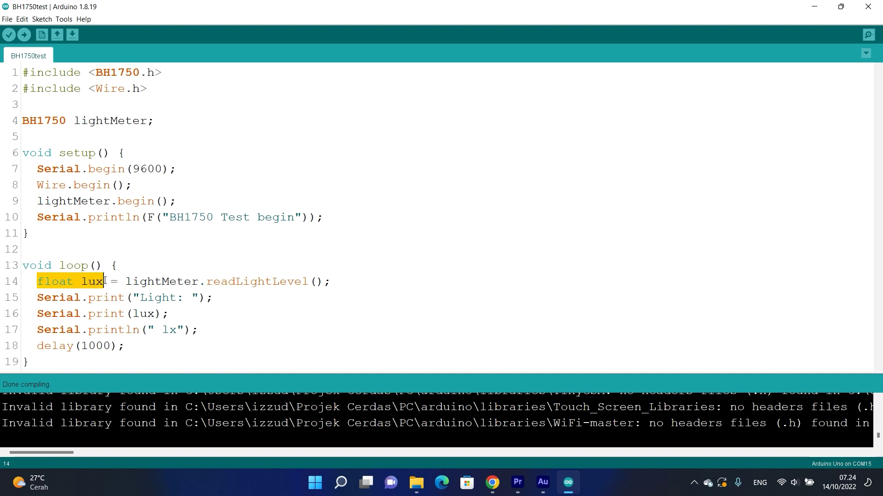
pyautogui.click(119, 282)
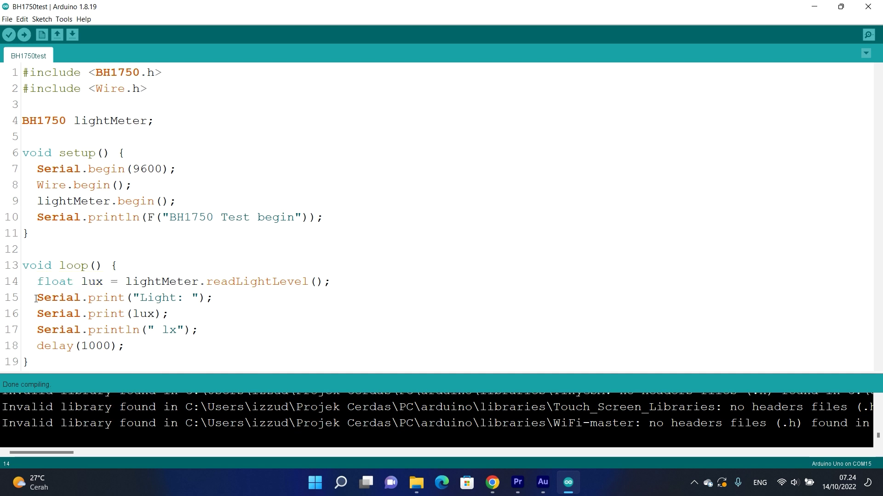
pyautogui.moveTo(36, 298); pyautogui.dragTo(186, 331)
pyautogui.click(240, 327)
pyautogui.moveTo(124, 346); pyautogui.dragTo(45, 346)
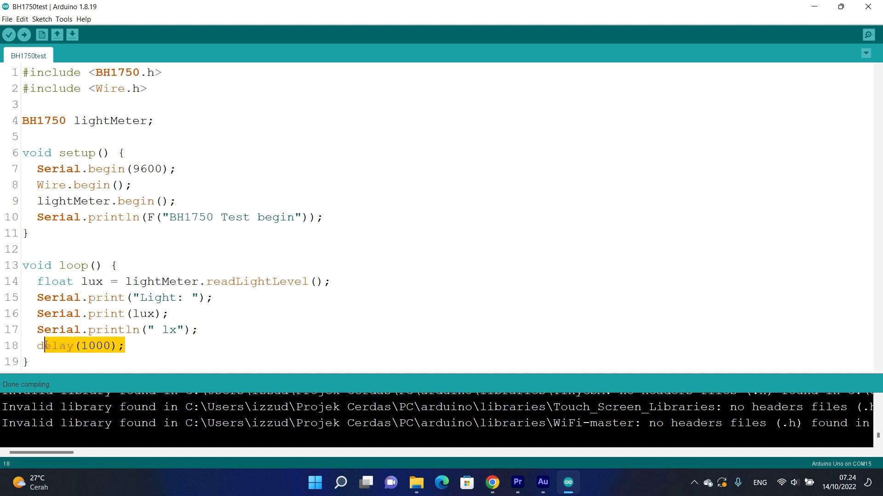
pyautogui.click(234, 338)
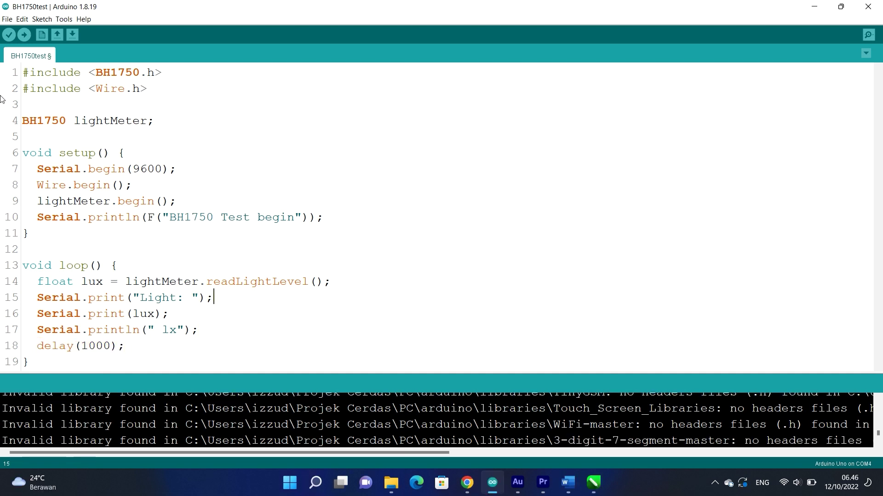
# Upload the BH1750test light sensor sketch to the Arduino Uno.
pyautogui.click(24, 35)
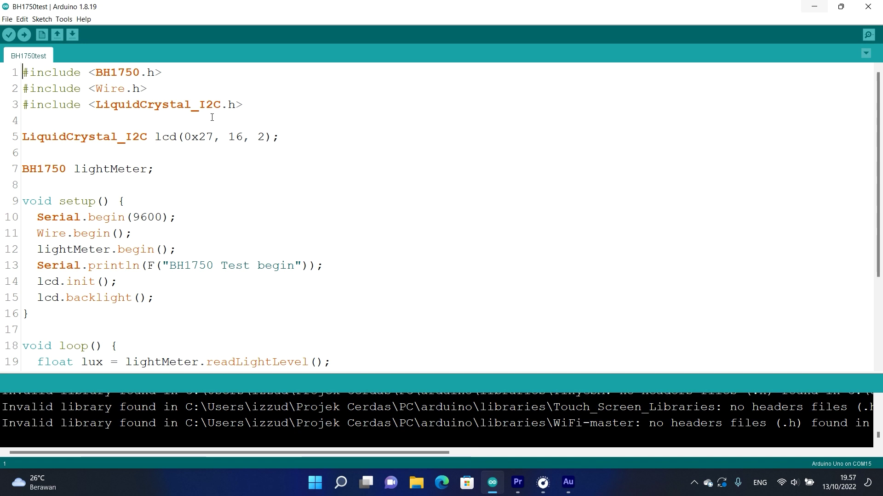
# Highlight the LiquidCrystal_I2C include, the 0x27 LCD address and the 16, 2 display size.
pyautogui.moveTo(241, 105); pyautogui.dragTo(20, 104)
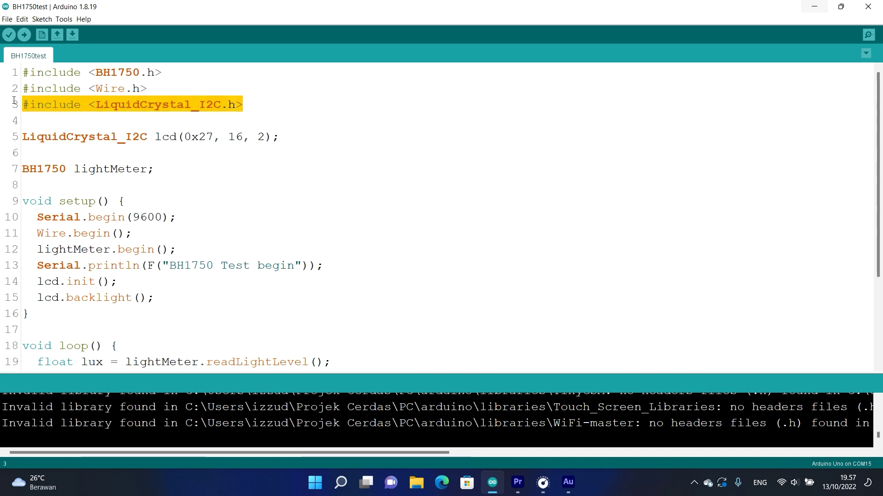
pyautogui.click(116, 137)
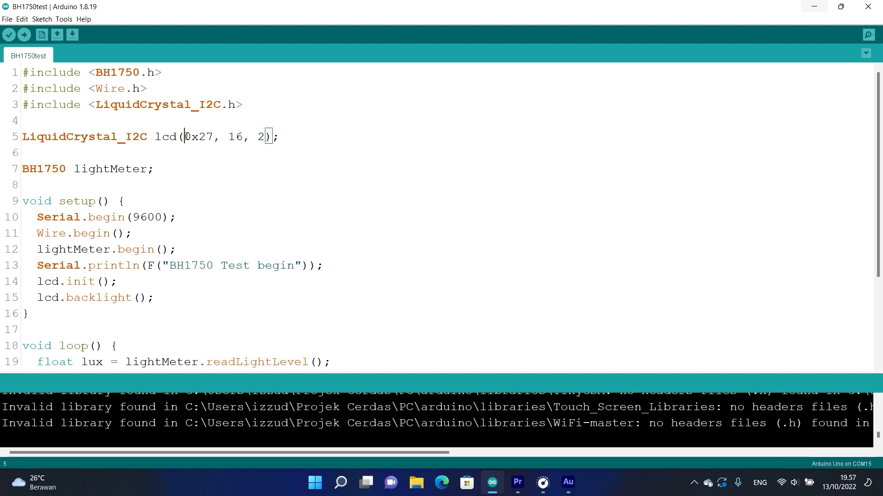
pyautogui.doubleClick(187, 137)
pyautogui.moveTo(235, 137); pyautogui.dragTo(265, 136)
pyautogui.click(179, 162)
pyautogui.scroll(-3, 179, 161)
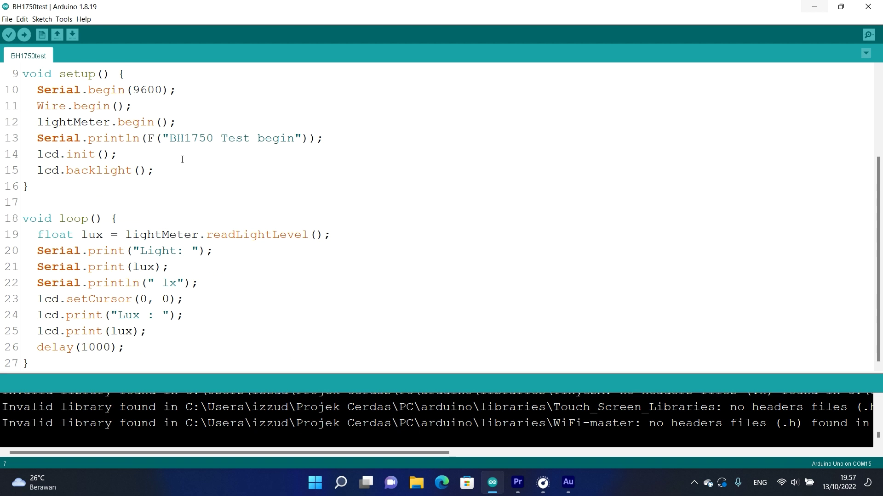
# Highlight the LCD init, backlight and loop printing lines, then upload the sketch.
pyautogui.moveTo(37, 153); pyautogui.dragTo(157, 170)
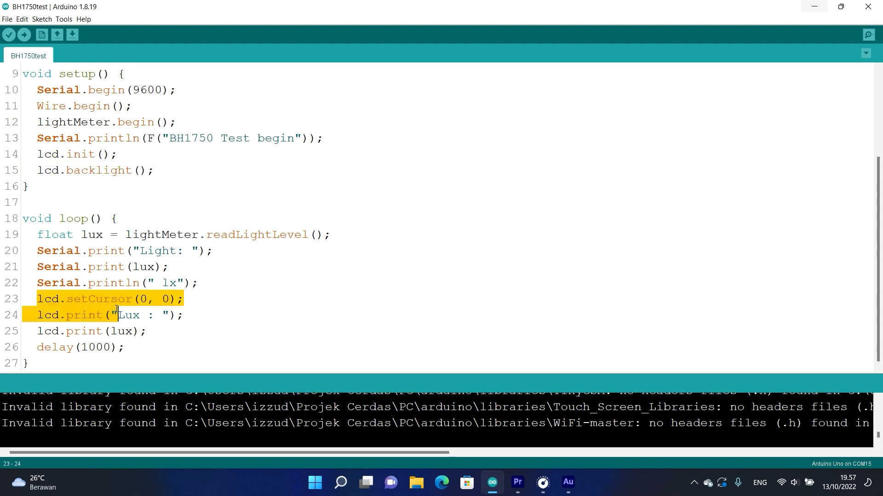
pyautogui.moveTo(35, 302); pyautogui.dragTo(185, 331)
pyautogui.click(195, 316)
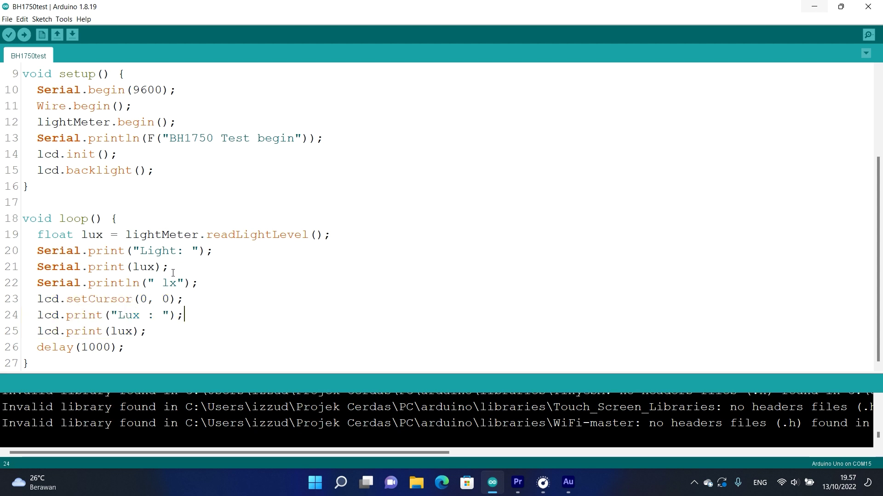
pyautogui.click(27, 37)
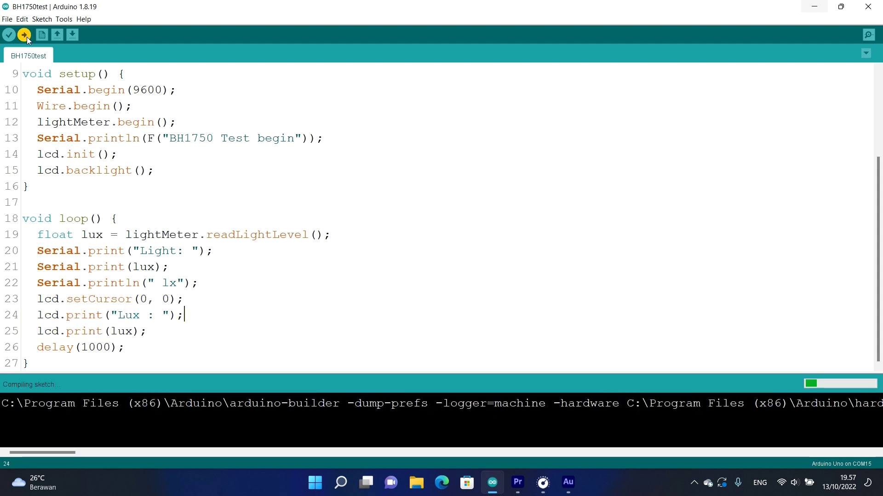